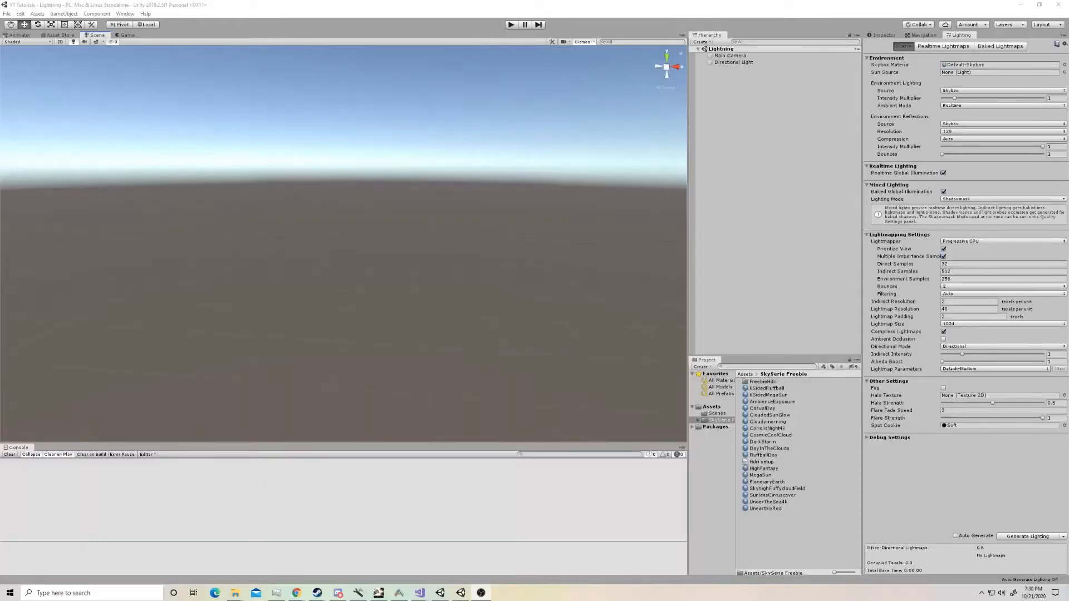
Look through the Asset Store results for "sky serie", including Skybox Series Free, and return to the scene view.
click(882, 35)
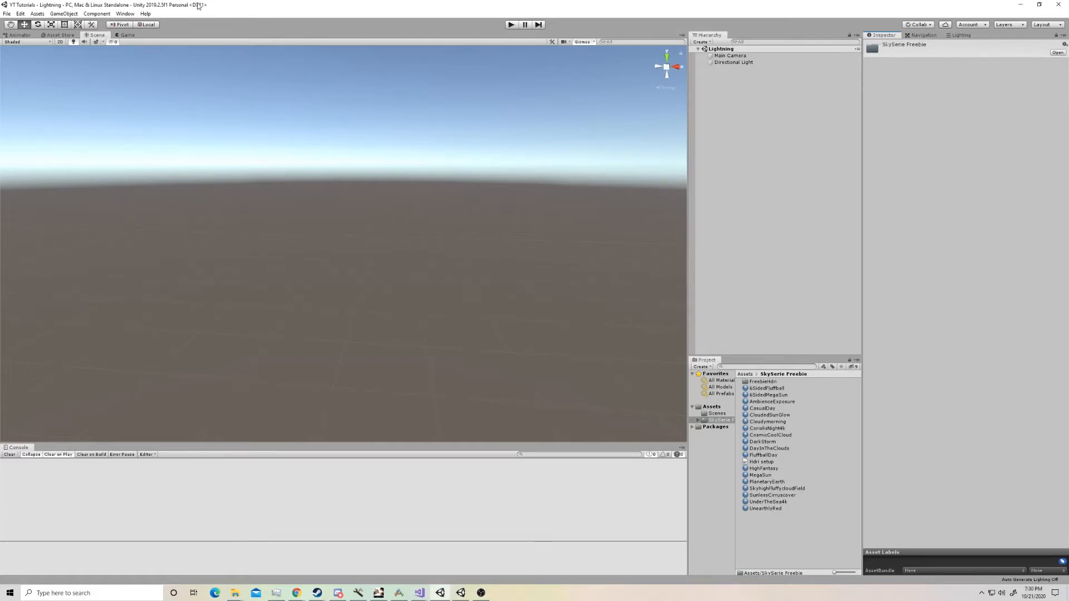
click(60, 35)
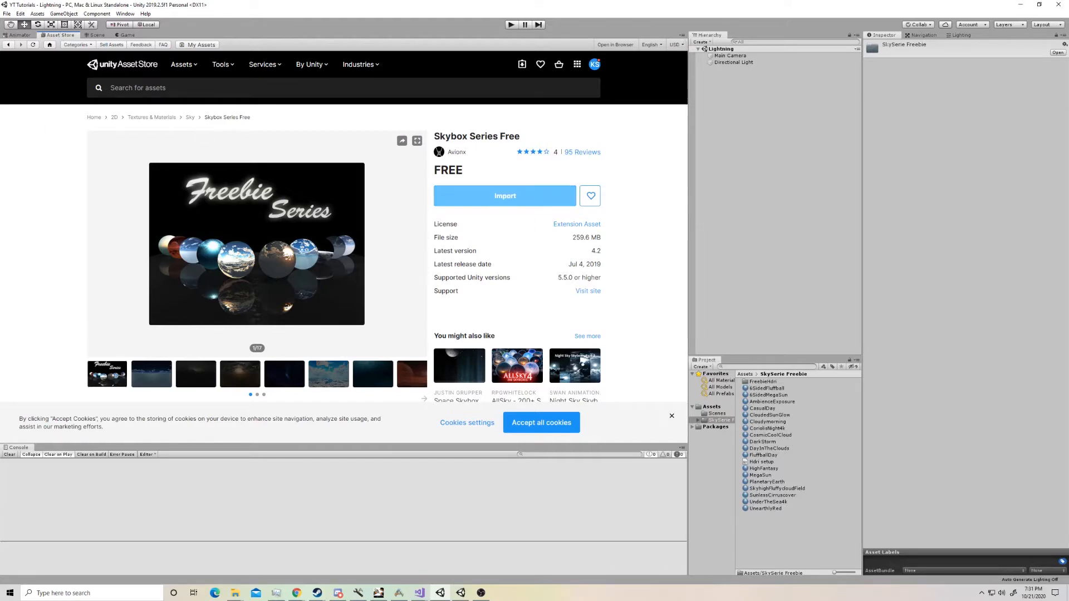
click(8, 45)
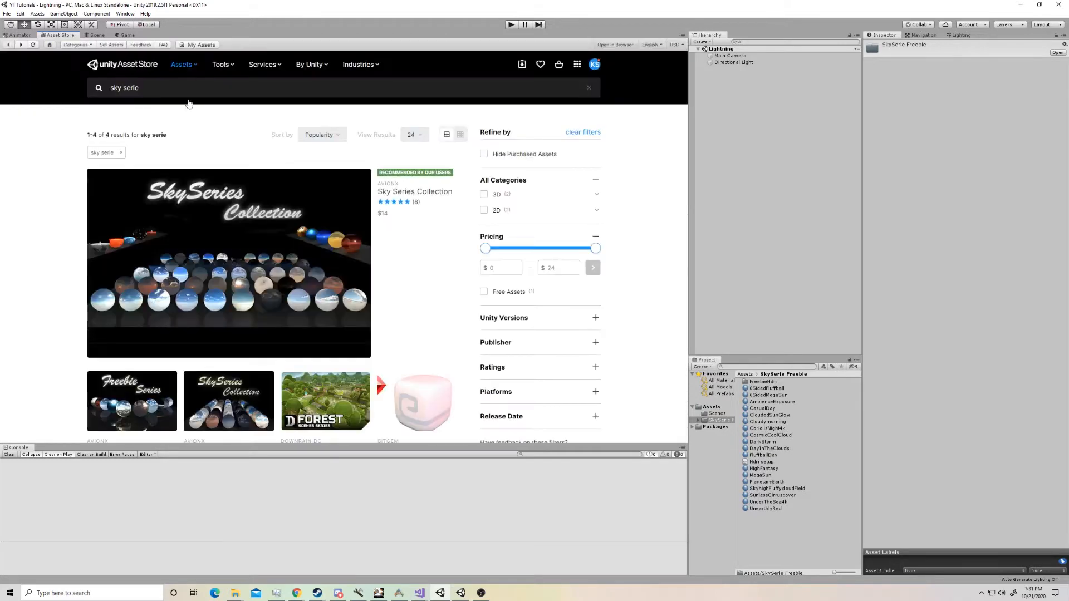
scroll(209, 281, down, 3)
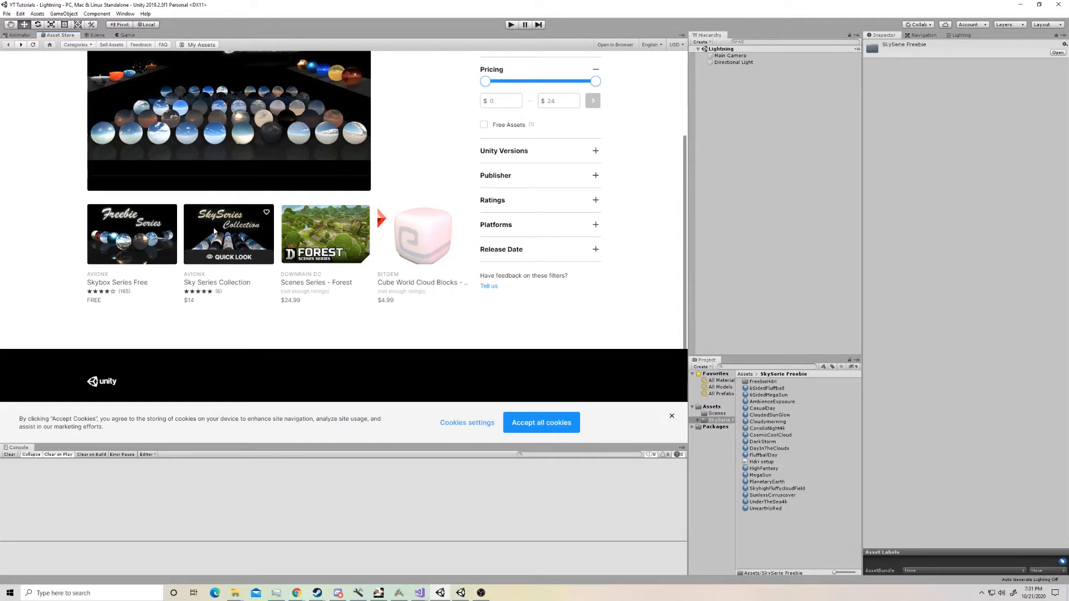
click(95, 35)
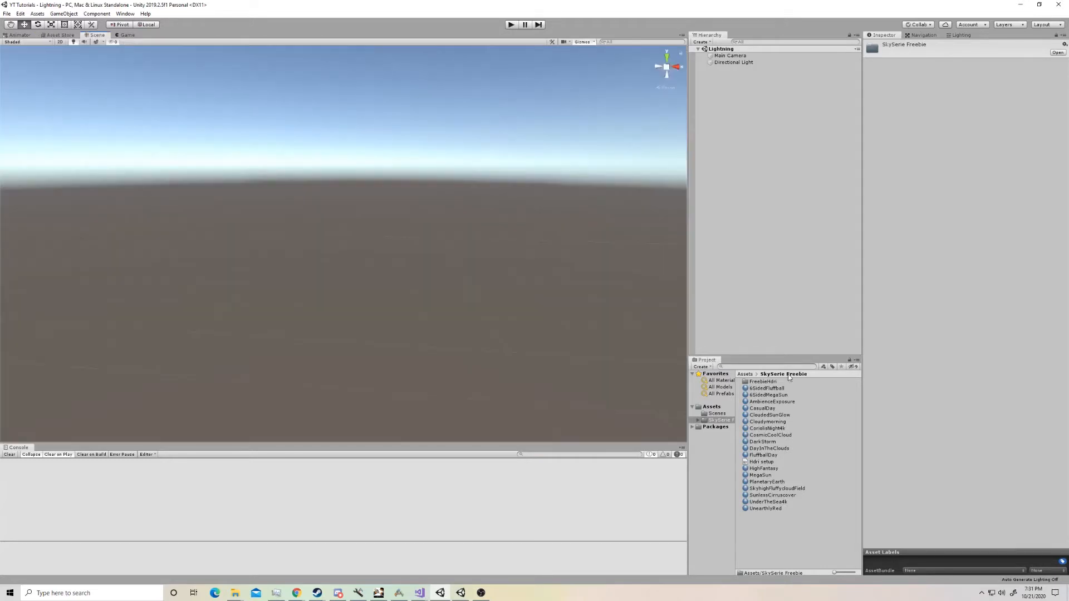
Open the FreebieHdri folder in SkySerie Freebie and inspect the import settings of the DayInTheClouds4k texture.
click(771, 382)
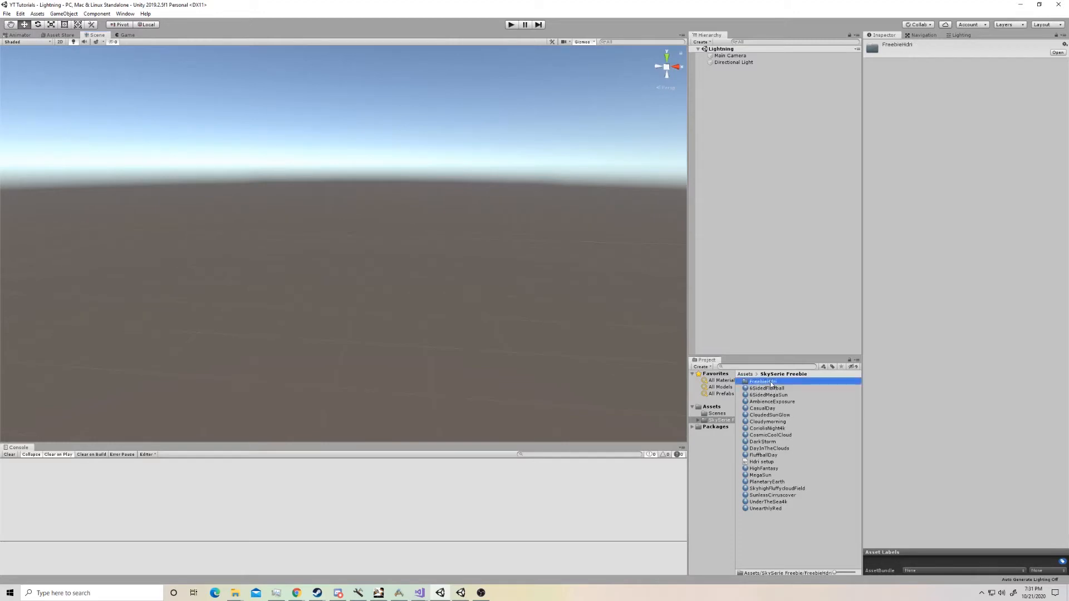
double_click(772, 382)
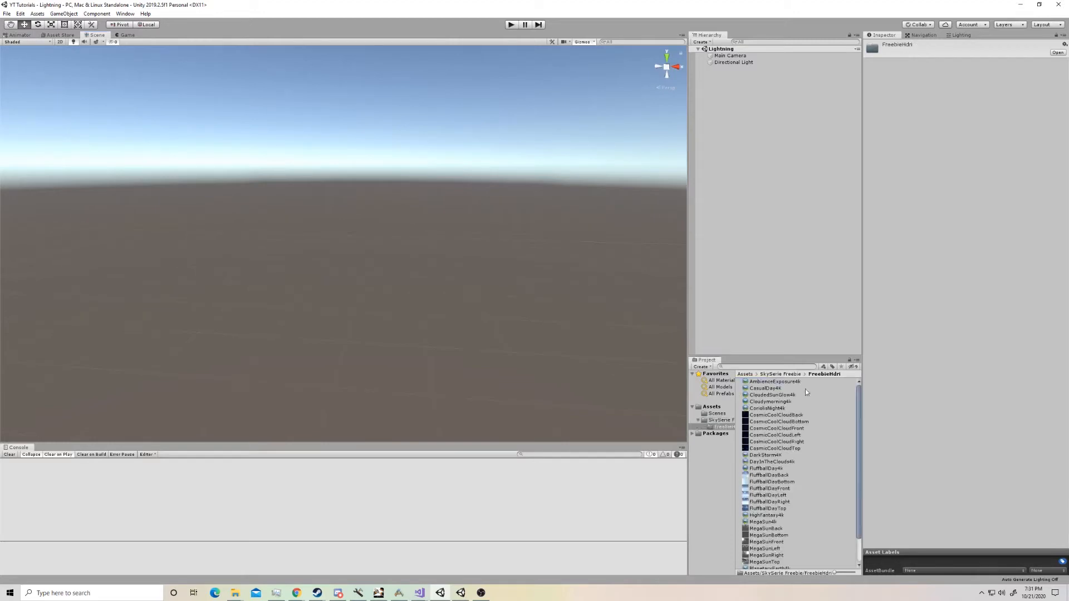
click(759, 462)
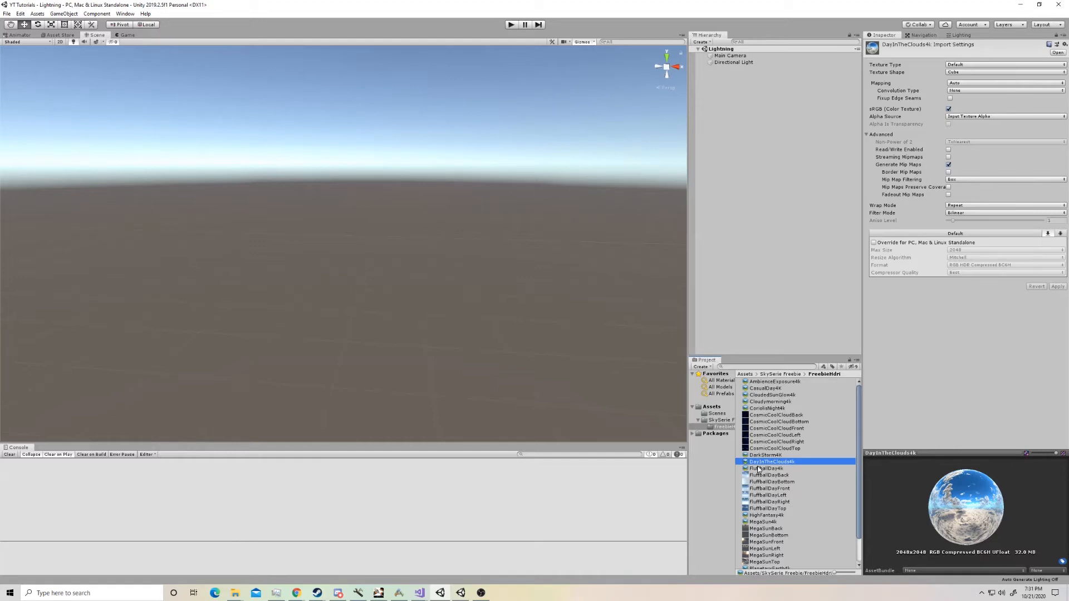
Bring up the Lighting settings, detach them as a floating window, and dock them back beside the Inspector and Navigation.
click(125, 14)
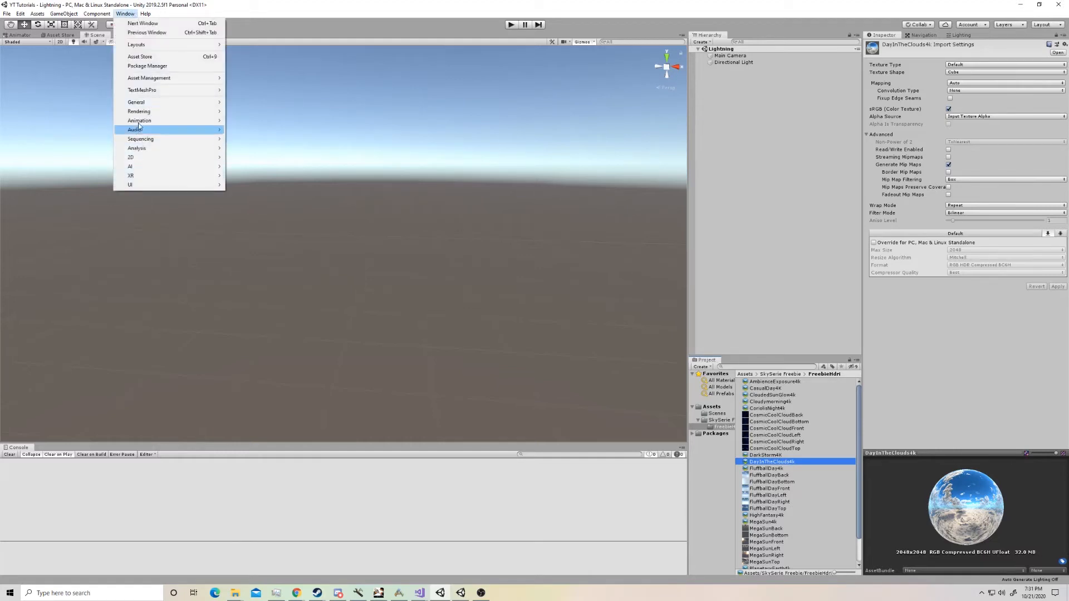
mouse_move(146, 112)
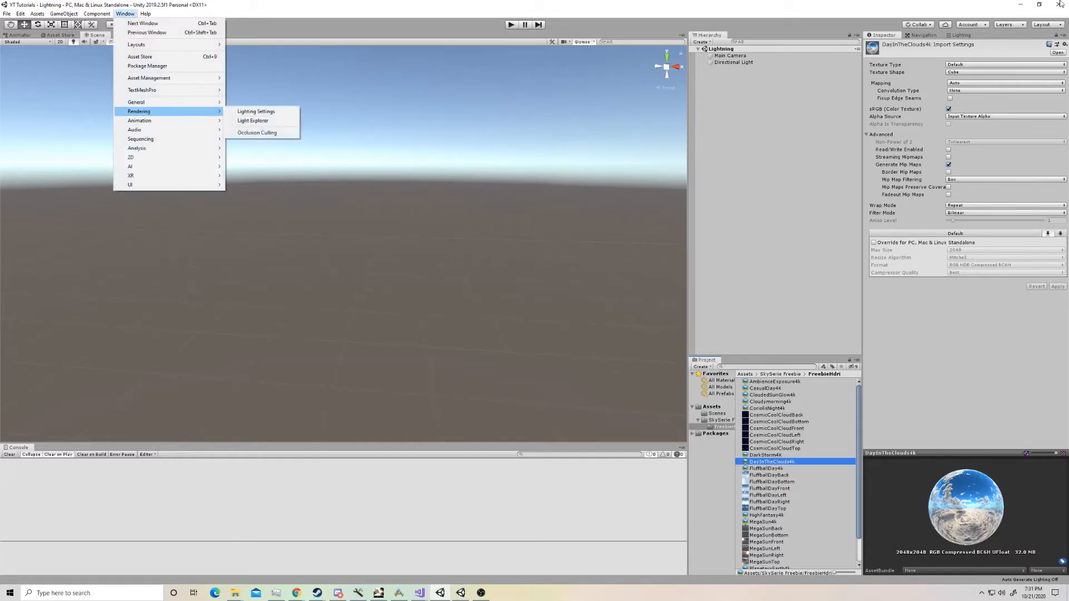
click(962, 36)
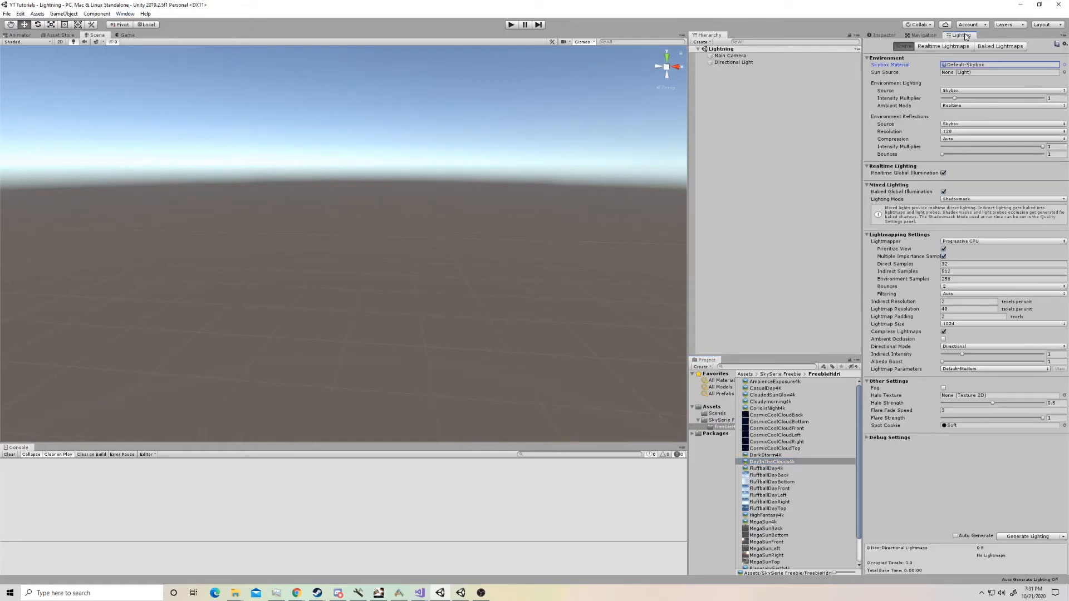
drag(966, 36, 489, 275)
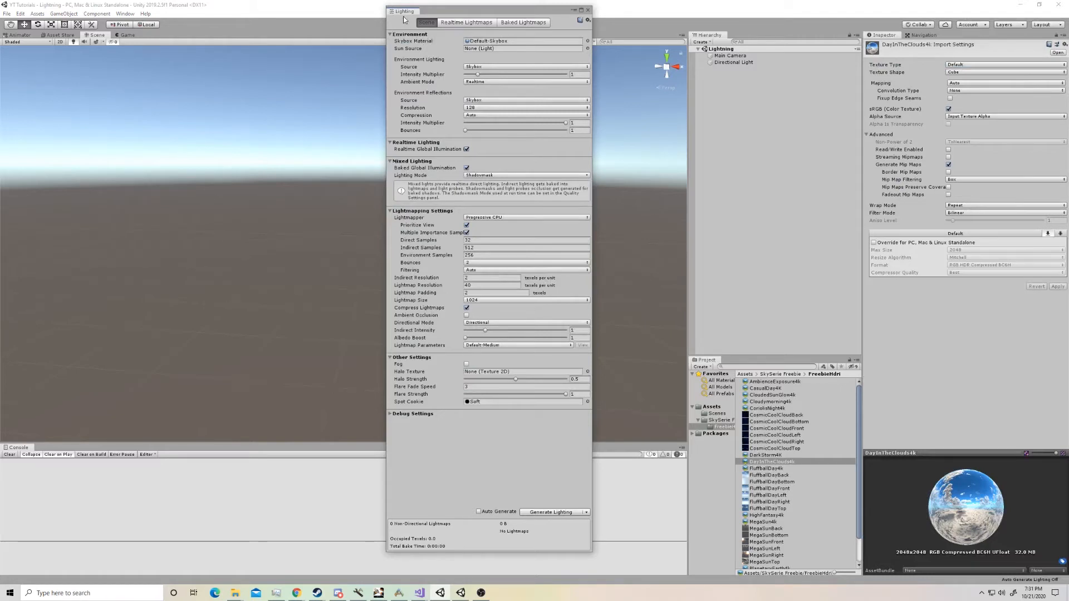
drag(405, 11, 985, 81)
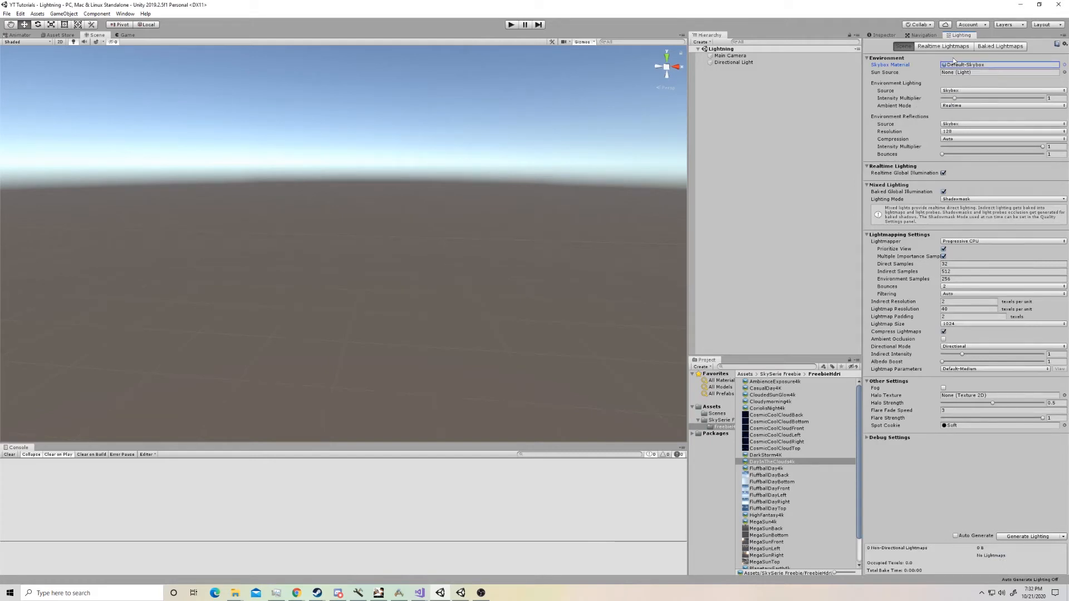
Review the Baked and Realtime Lightmaps pages of the lighting settings and look around the default sky in the scene.
click(987, 49)
click(943, 47)
click(903, 46)
right_drag(390, 211, 261, 179)
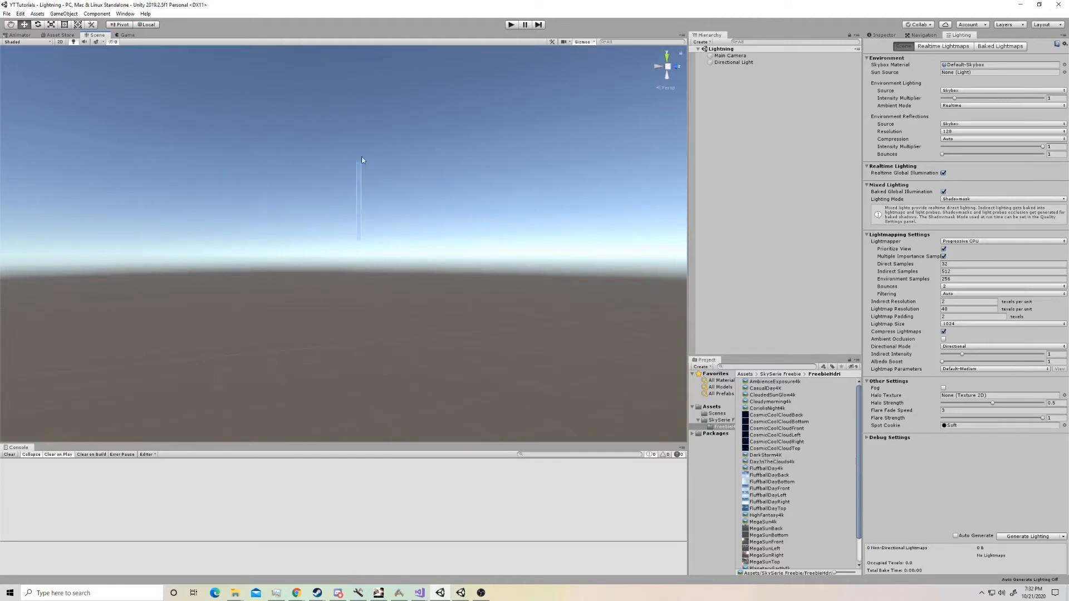
right_drag(420, 215, 397, 182)
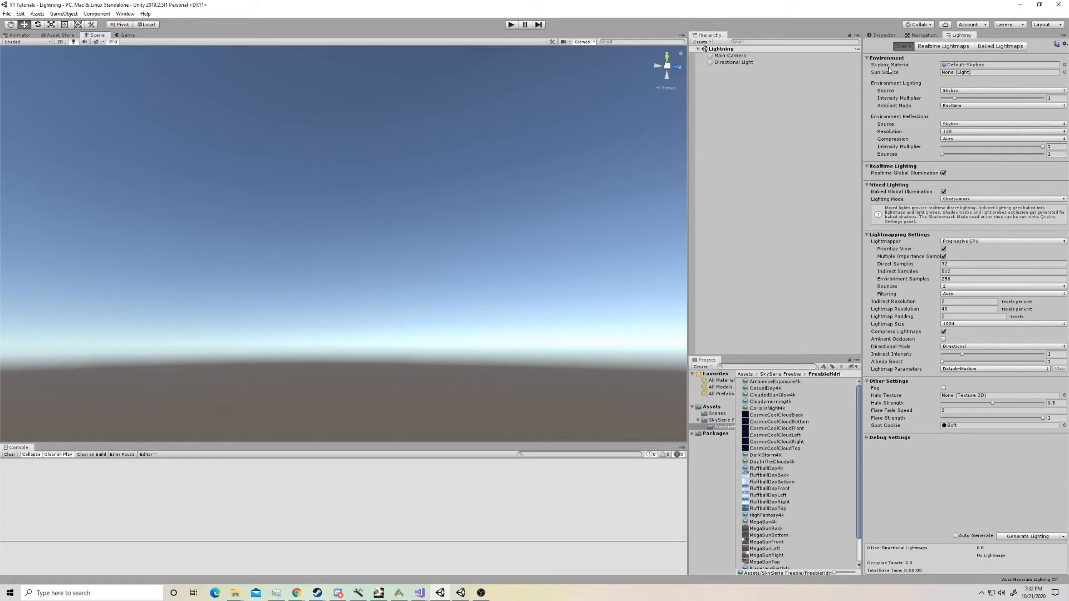
Try DarkStorm as the scene's skybox material and look around the stormy sky.
click(1064, 64)
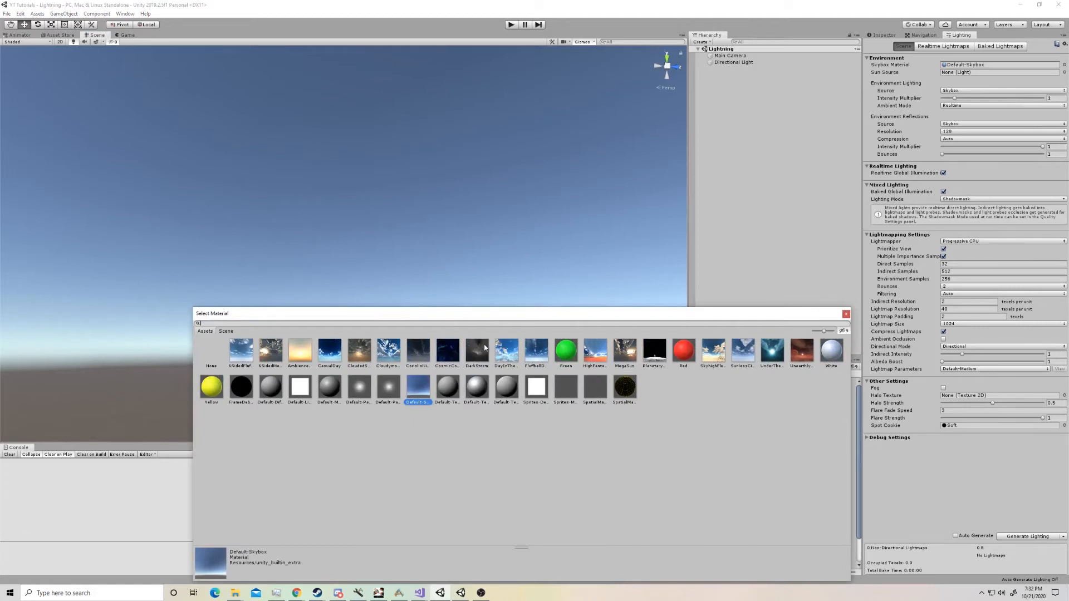
click(484, 346)
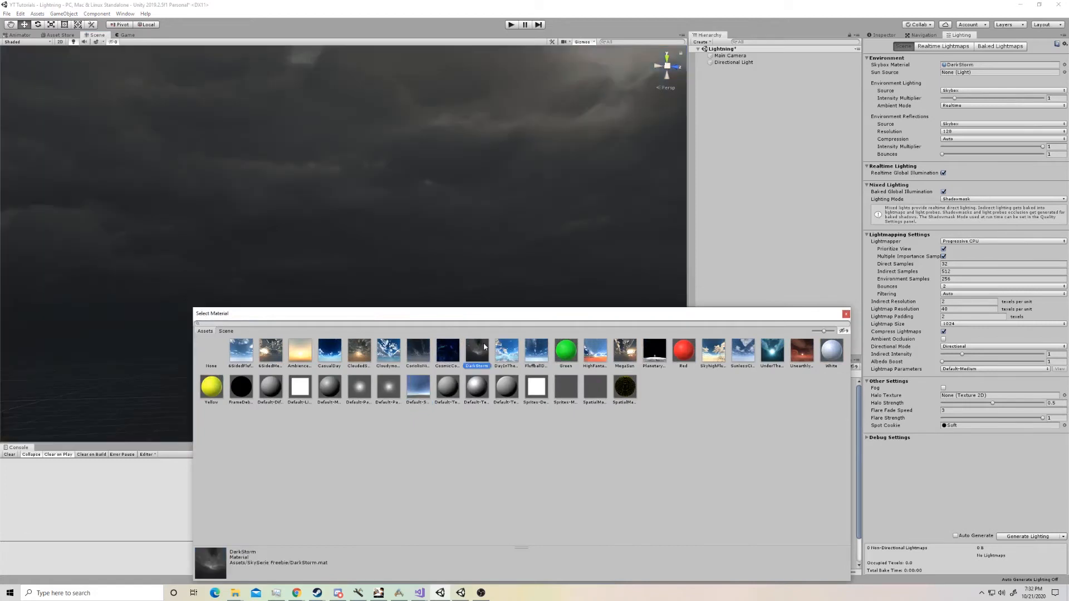
click(846, 314)
right_drag(483, 255, 351, 281)
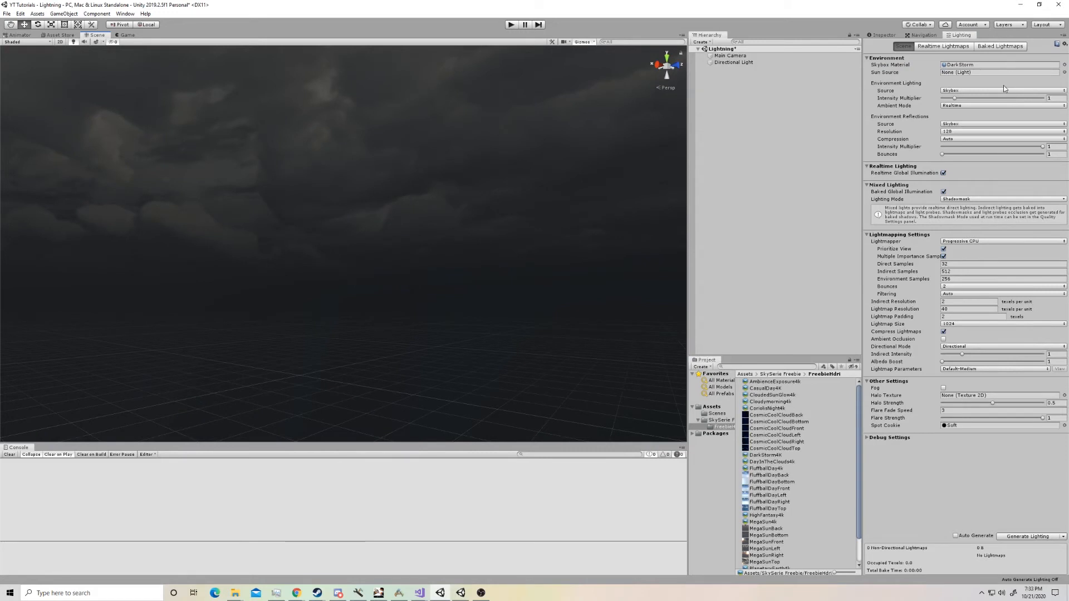
Try HighFantasy as the scene's skybox material and look around the sky.
click(1064, 65)
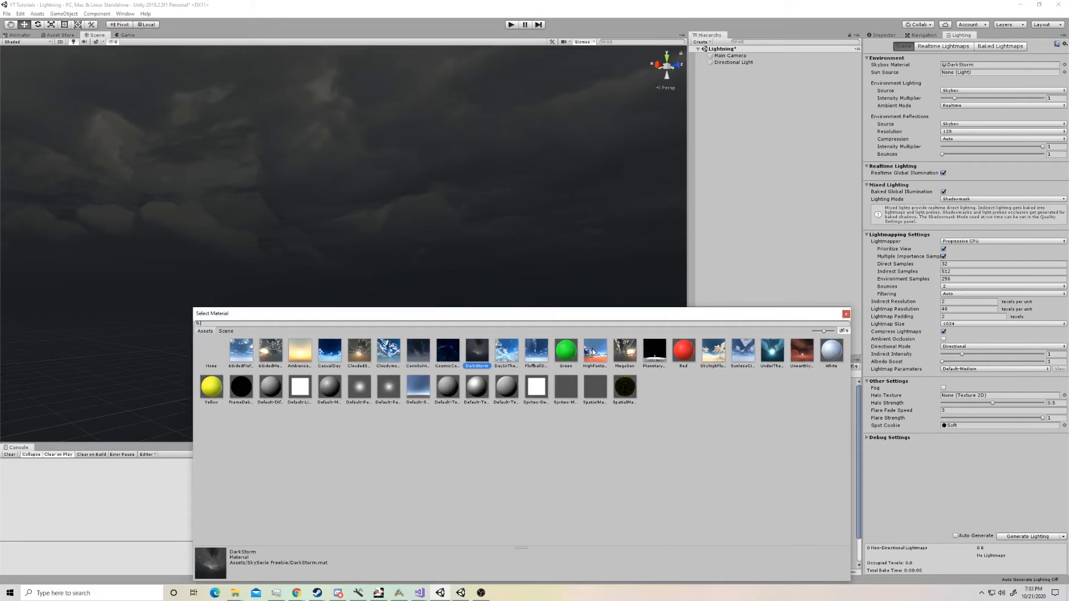
click(594, 352)
right_drag(469, 144, 421, 215)
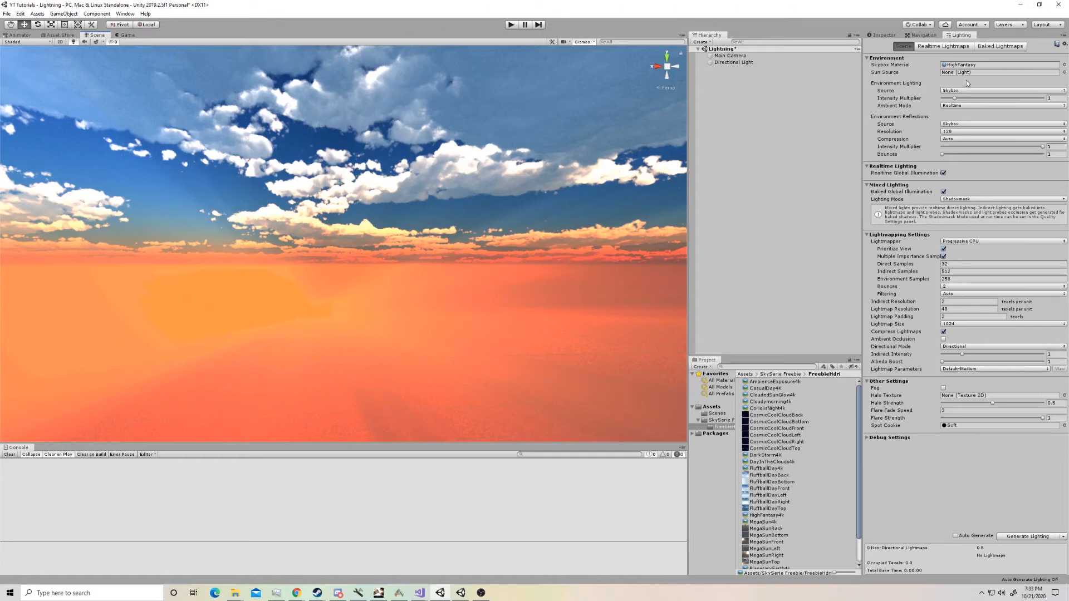
Try PlanetaryEarth as the skybox material and choose Realtime as the ambient mode.
click(1065, 65)
double_click(638, 349)
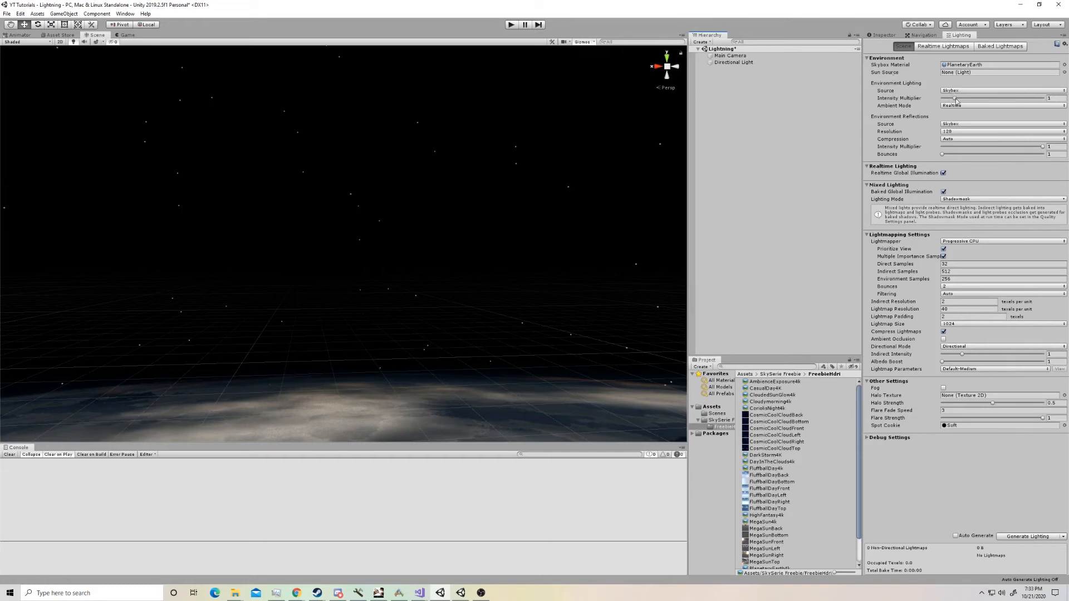
click(955, 106)
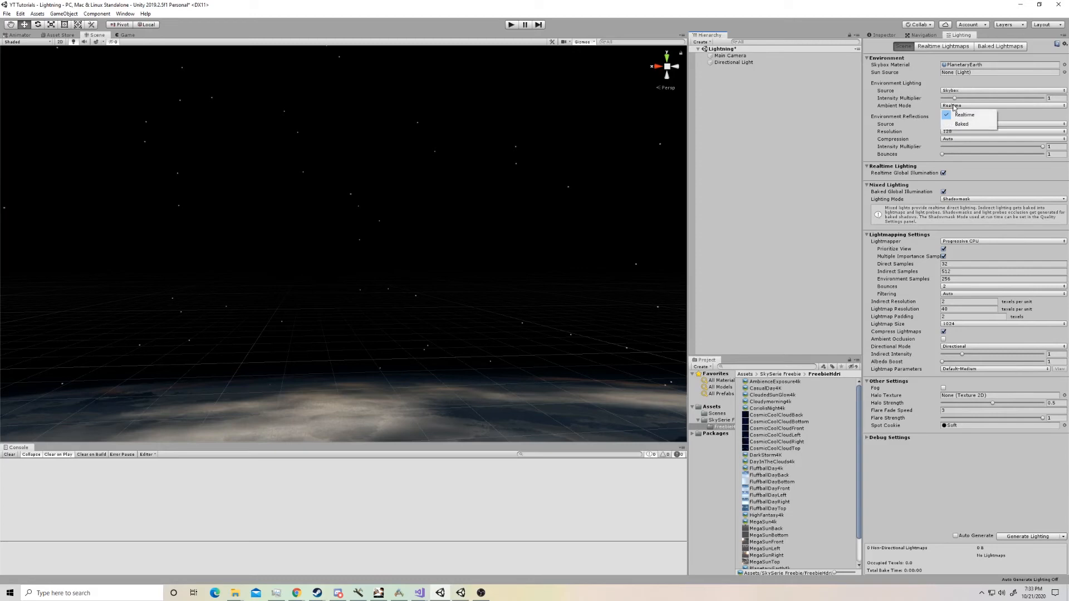
click(952, 115)
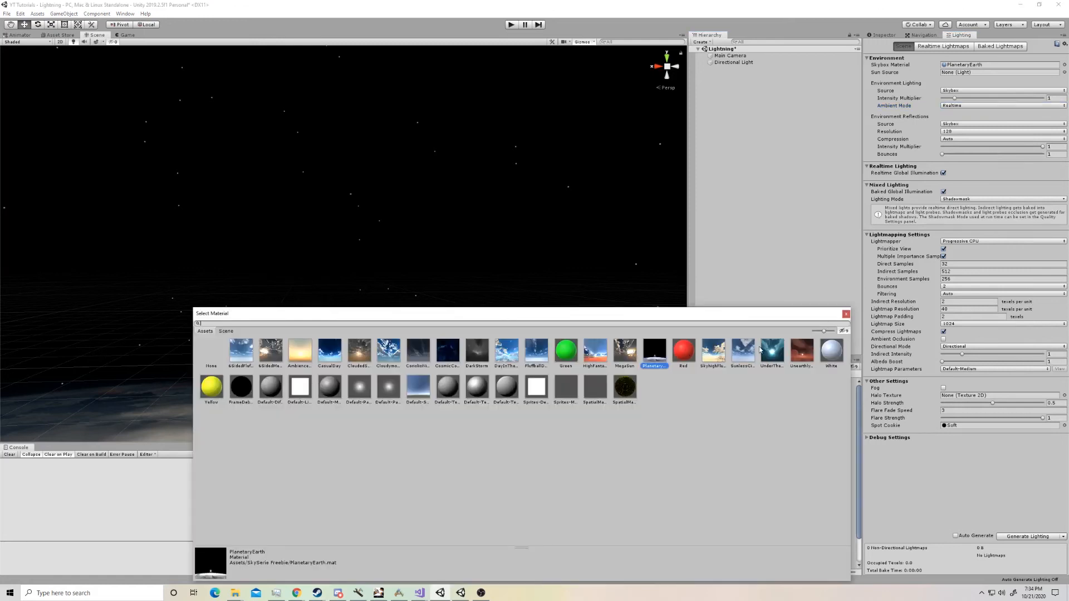
Assign DarkStorm as the skybox material and set the environment lighting's ambient mode to Baked.
click(473, 351)
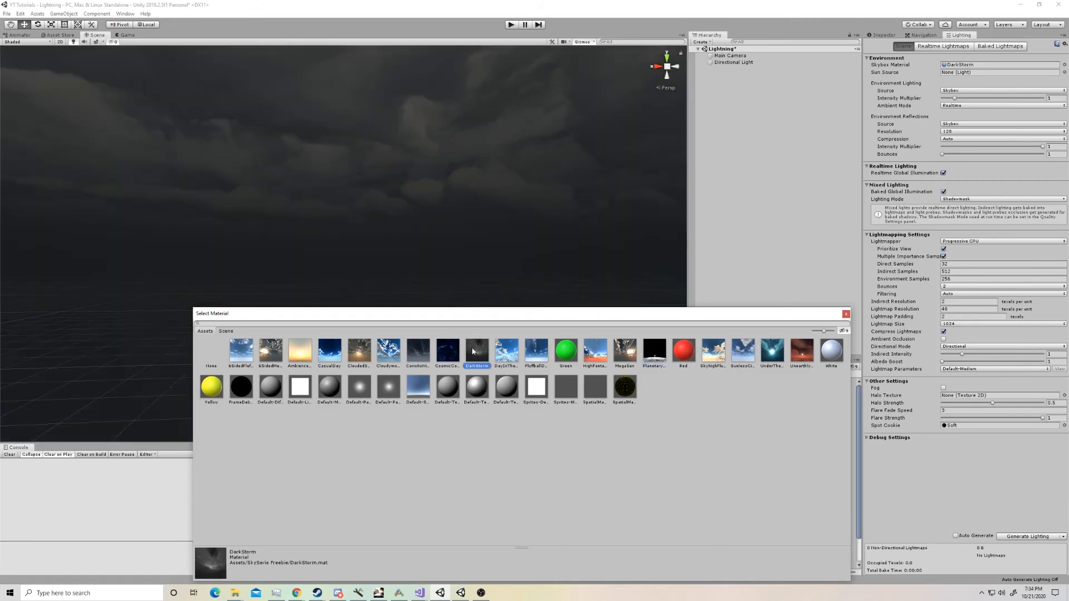
click(514, 176)
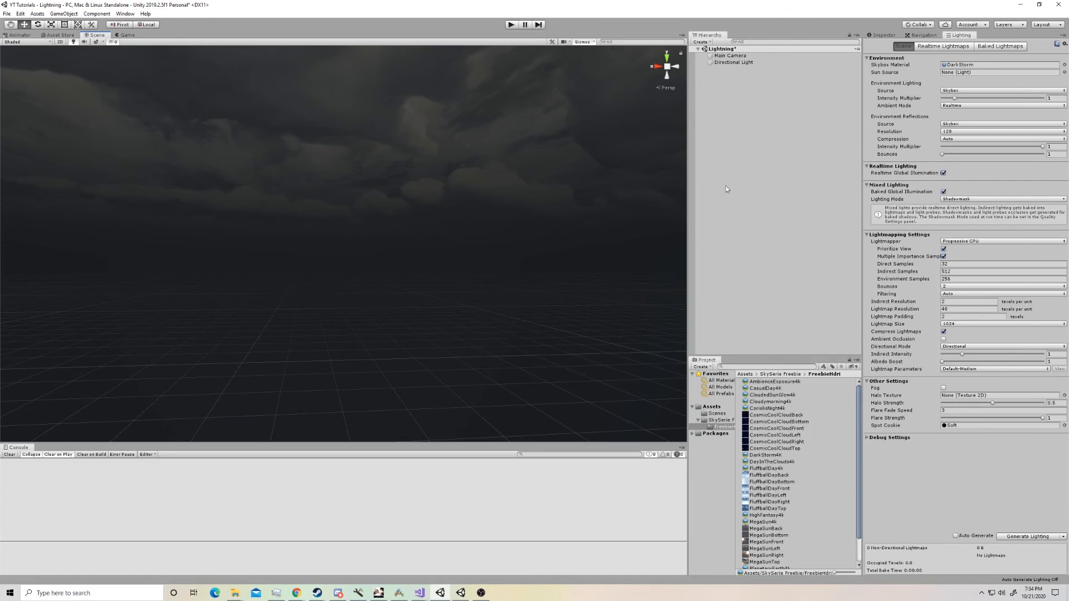
click(954, 106)
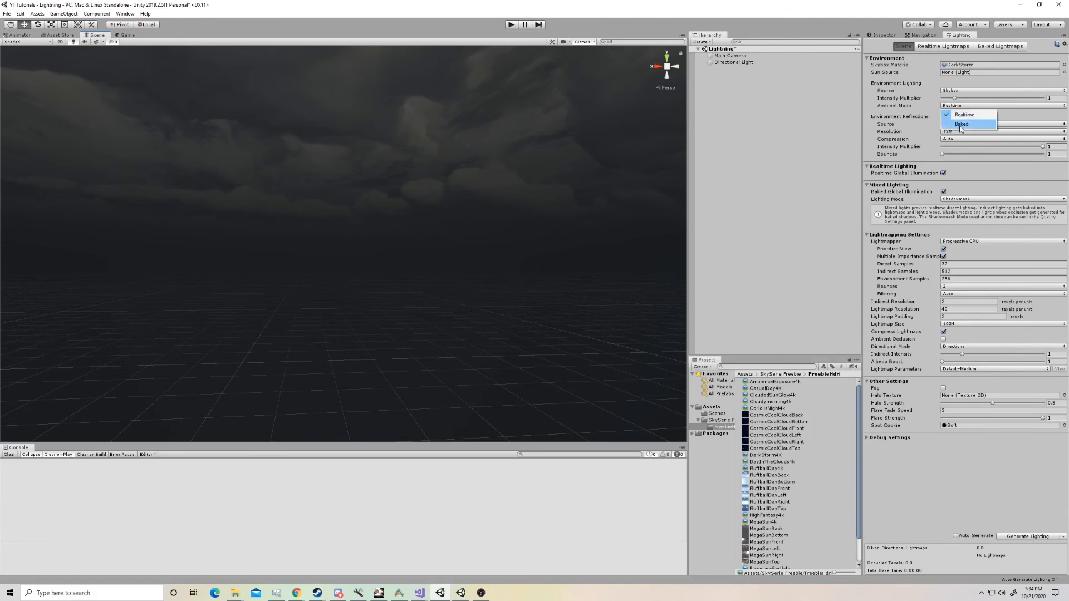
click(960, 125)
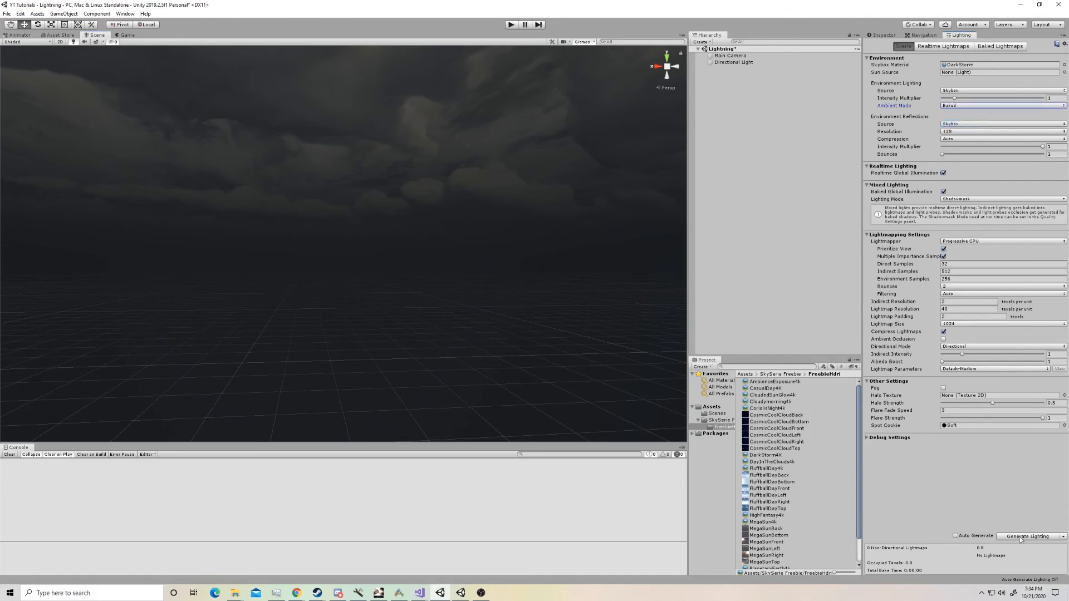